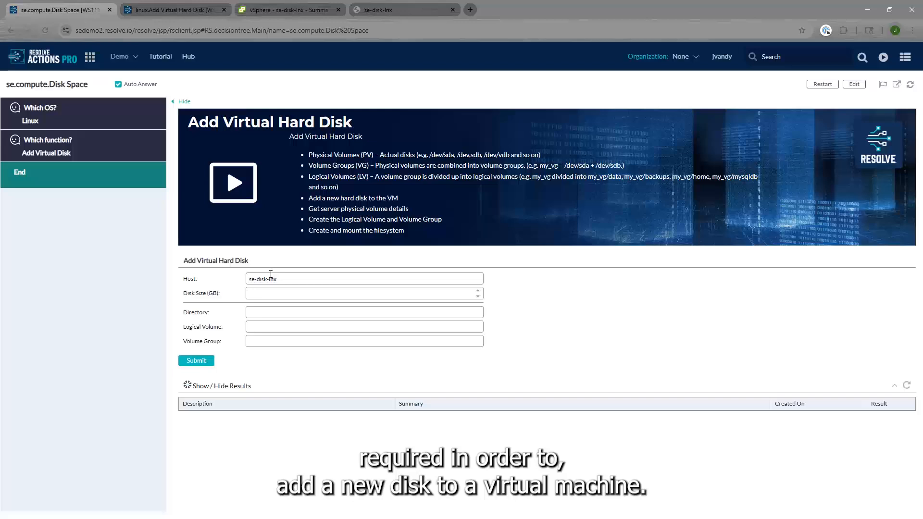
Enter a disk size of 20 GB and the directory /apps in the Add Virtual Hard Disk form for host se-disk-lnx
type("20")
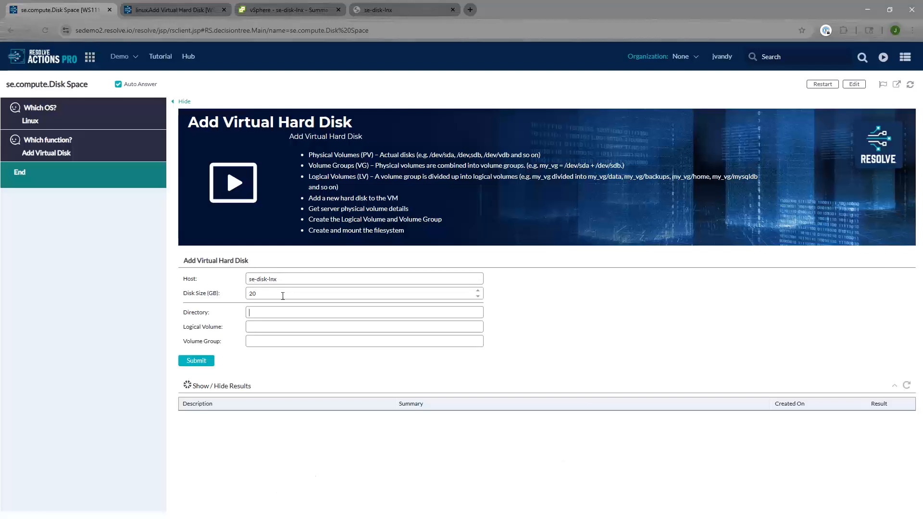
left_click(281, 308)
type("/a")
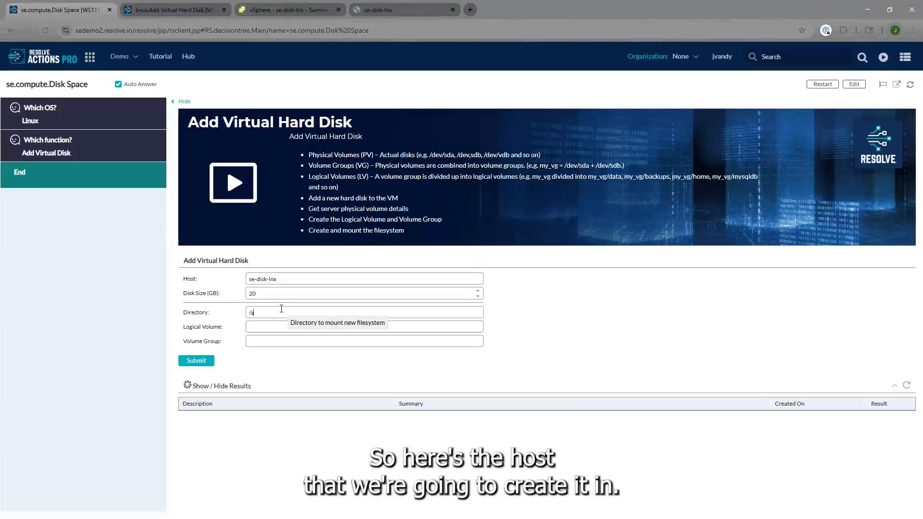
type("pps")
Set the logical volume to appl and the volume group to applications, then submit the form
key("Tab")
type("apps")
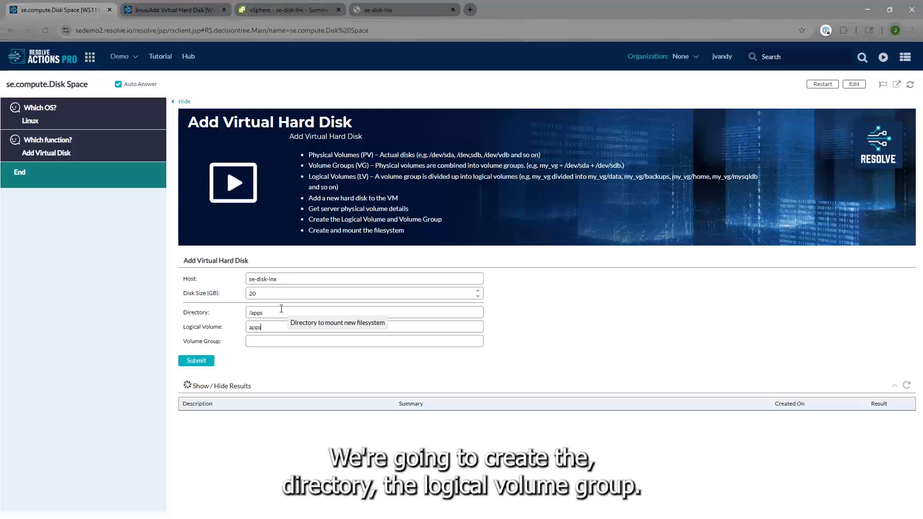
key("Tab")
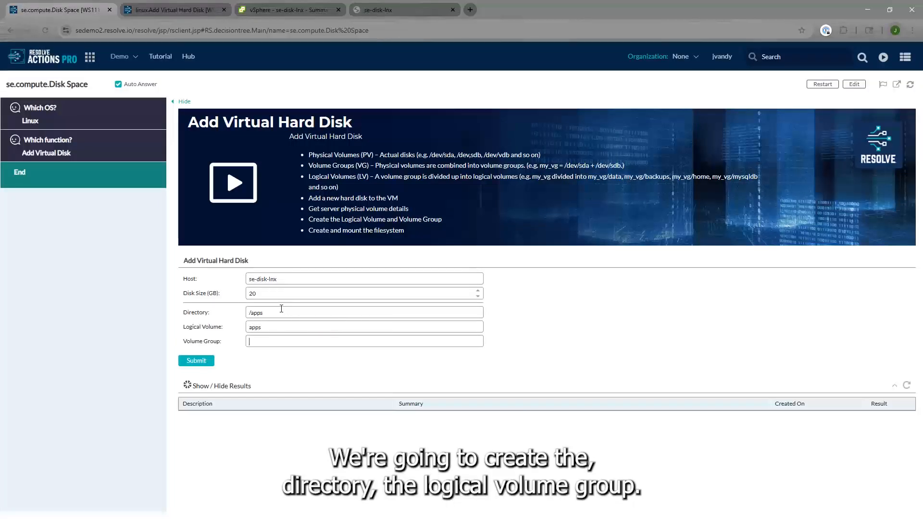
type("applications")
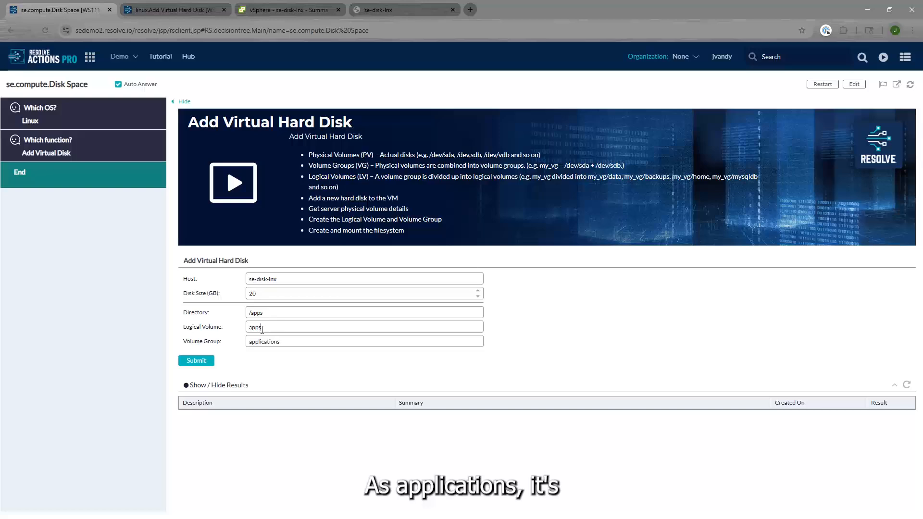
key("BackSpace")
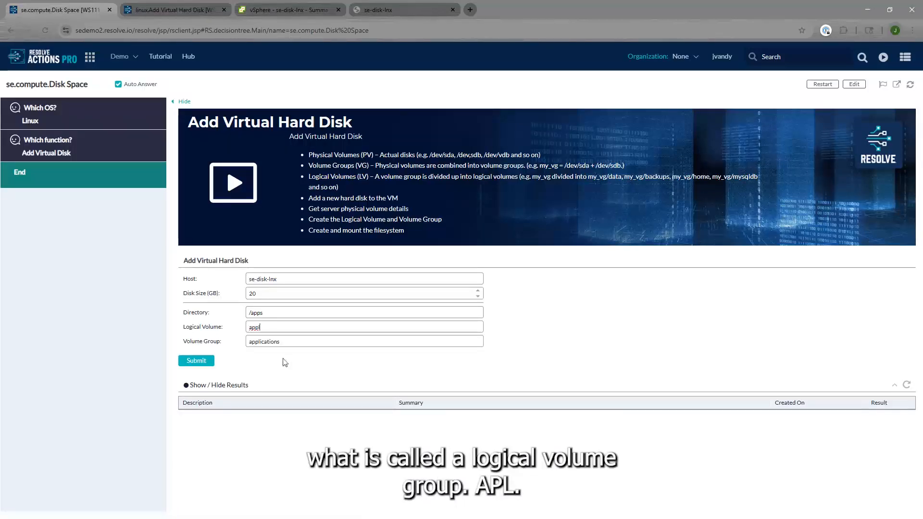
left_click(203, 361)
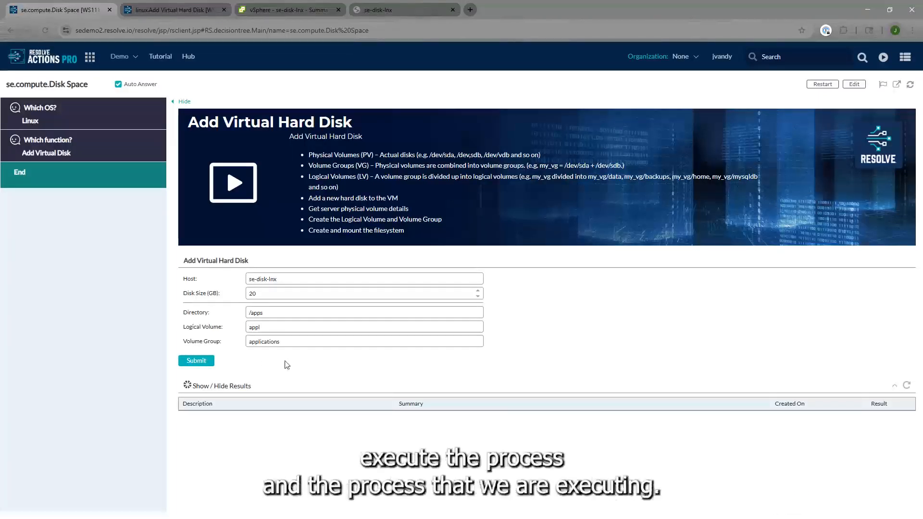
Review the workflow of the linux.Add Virtual Hard Disk automation
left_click(184, 8)
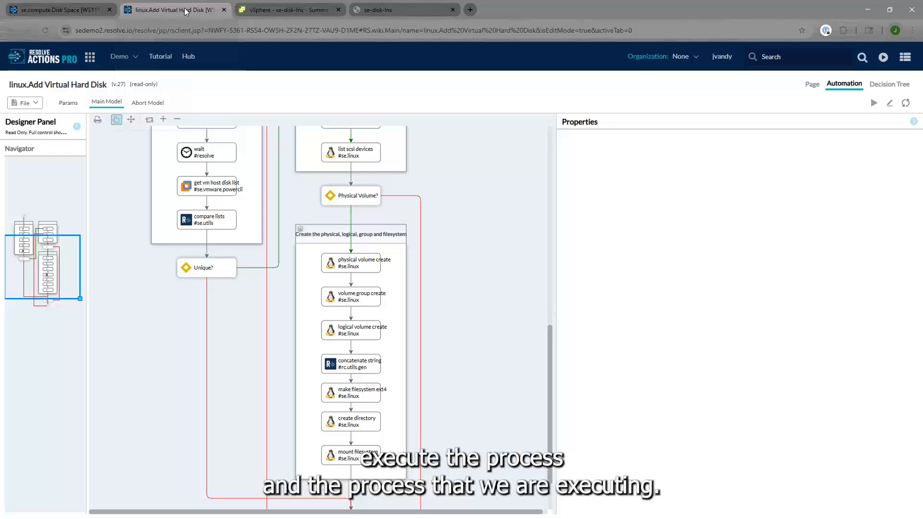
left_click_drag(55, 256, 55, 241)
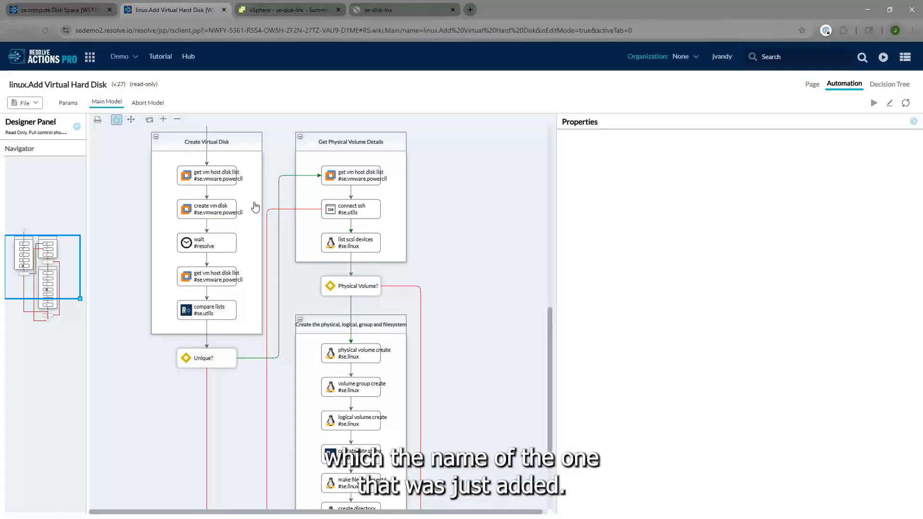
Open the se-disk-lnx VM's edit settings in vSphere to inspect its hard disks, then close them
left_click(293, 8)
left_click(272, 91)
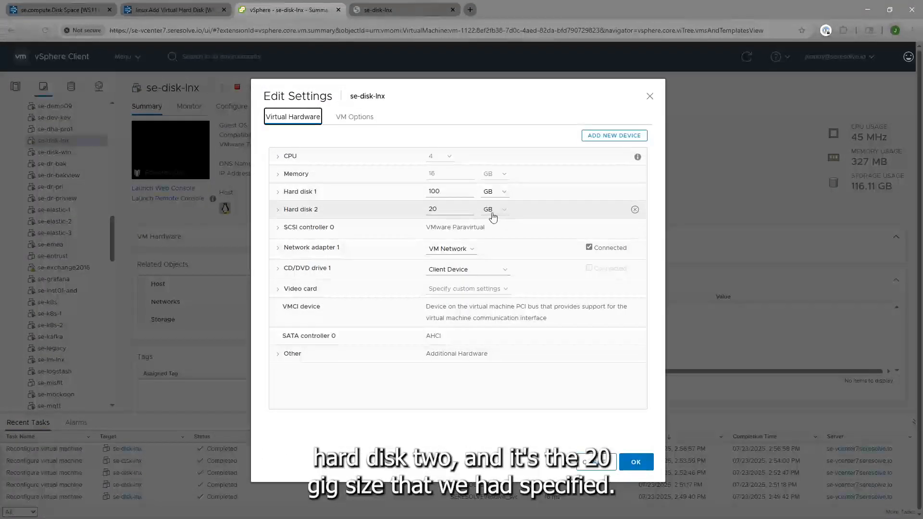
left_click(650, 97)
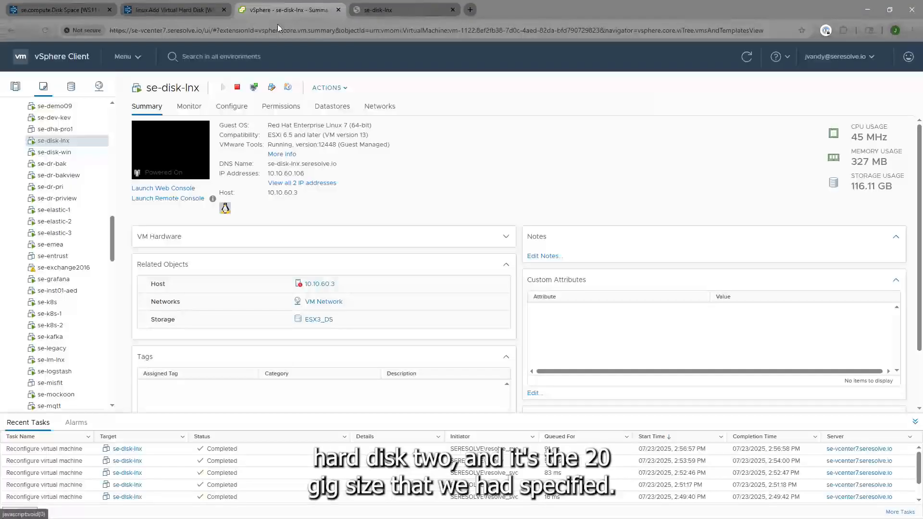
Examine the automation's physical volume, volume group and filesystem creation section
left_click(175, 10)
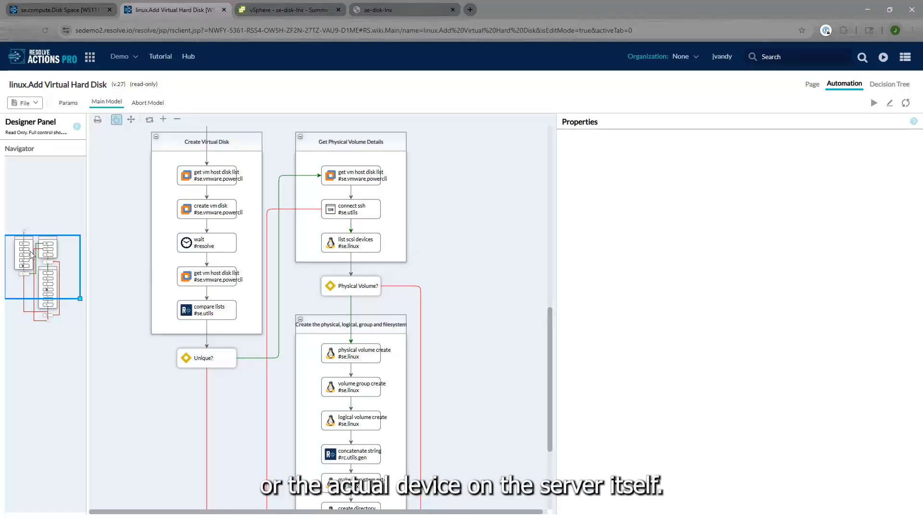
left_click_drag(33, 260, 38, 278)
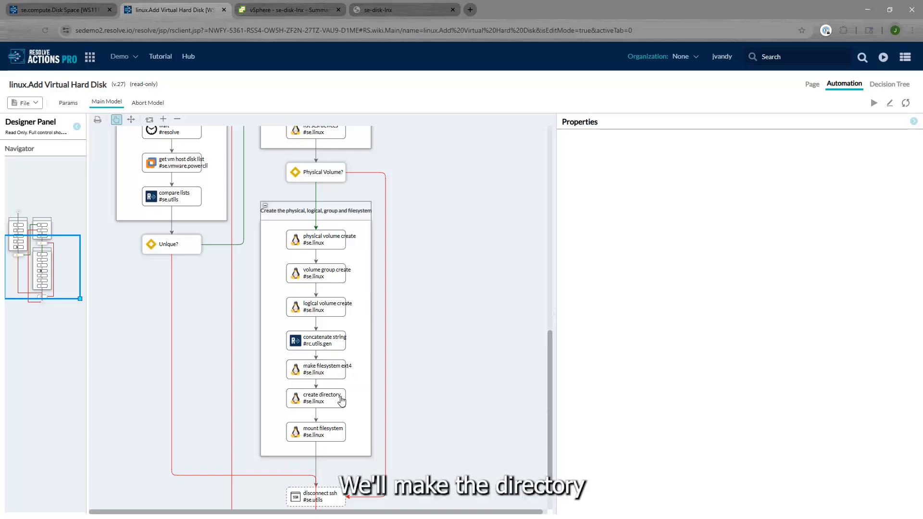
Run df -h in the se-disk-lnx console to list mounted filesystems
left_click(409, 9)
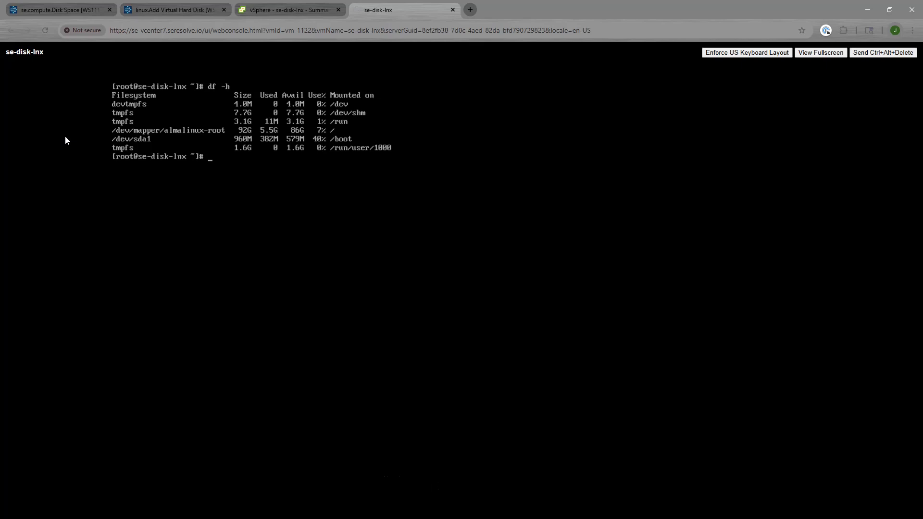
type("df -h")
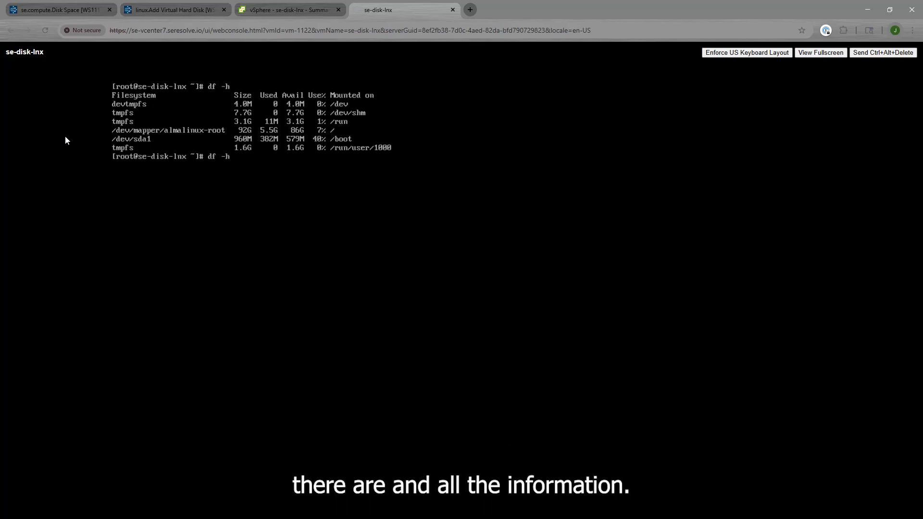
key("Return")
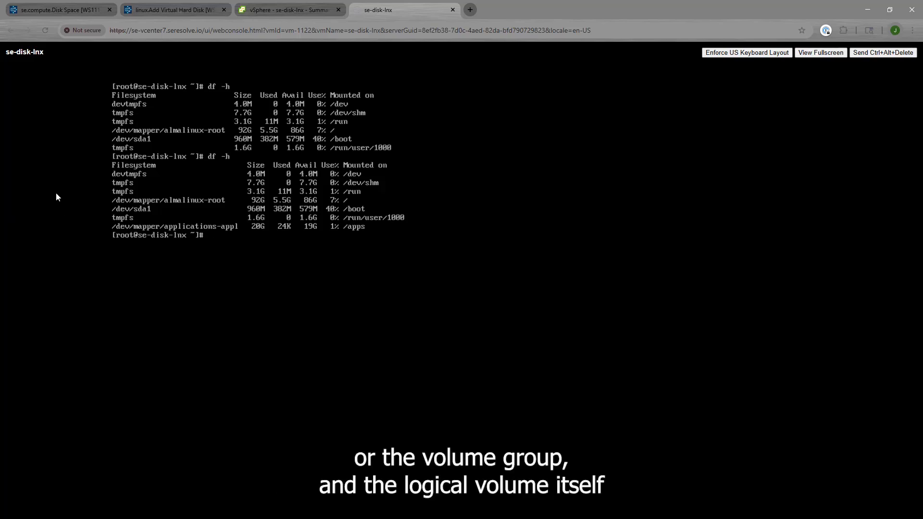
Review the execution results of the submitted Add Virtual Hard Disk process
left_click(75, 8)
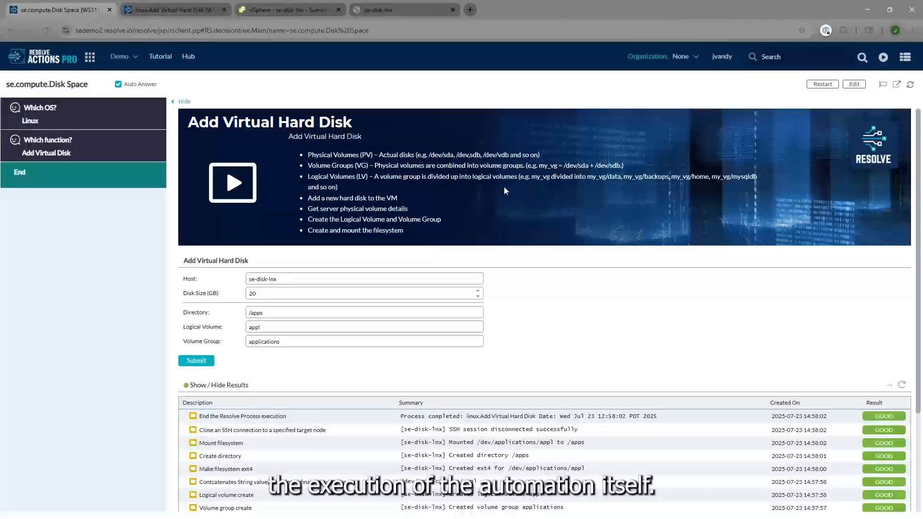
scroll(542, 249, "down", 2)
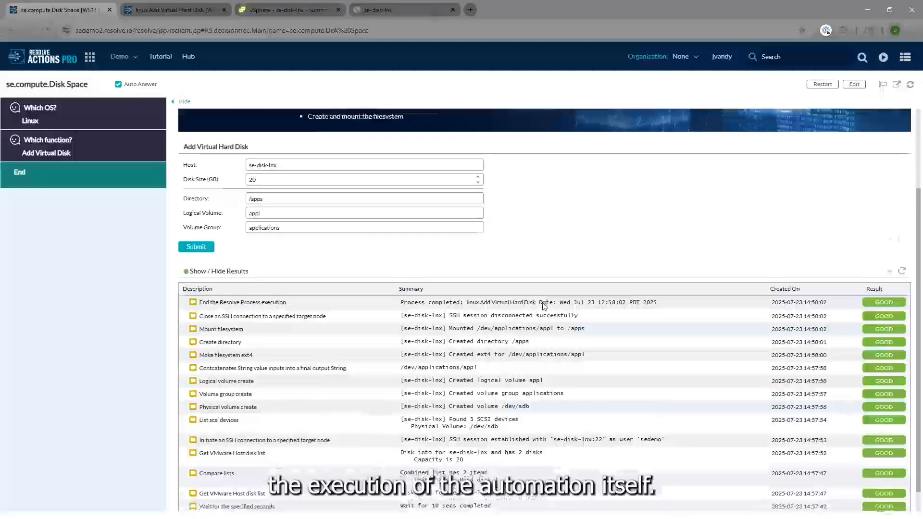
scroll(544, 305, "down", 1)
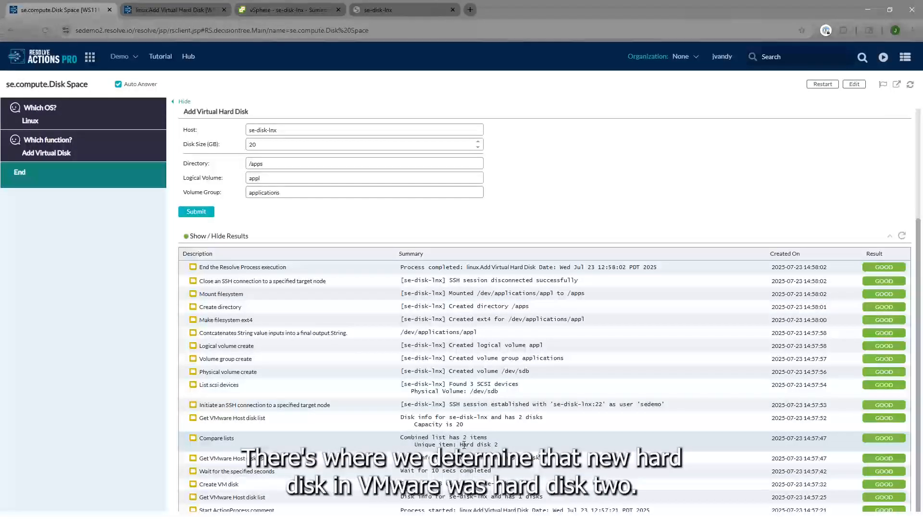
left_click(496, 393)
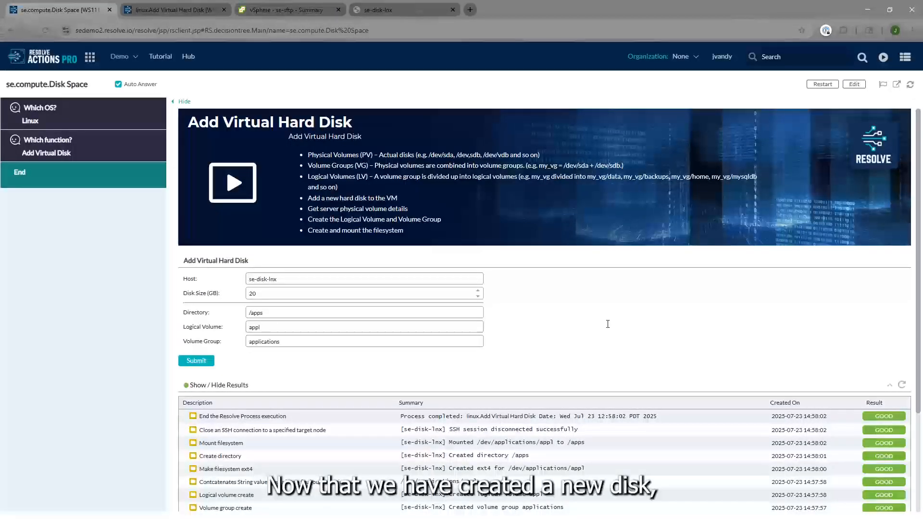
Change the decision tree's function choice to Expand Hard Disk
left_click(90, 142)
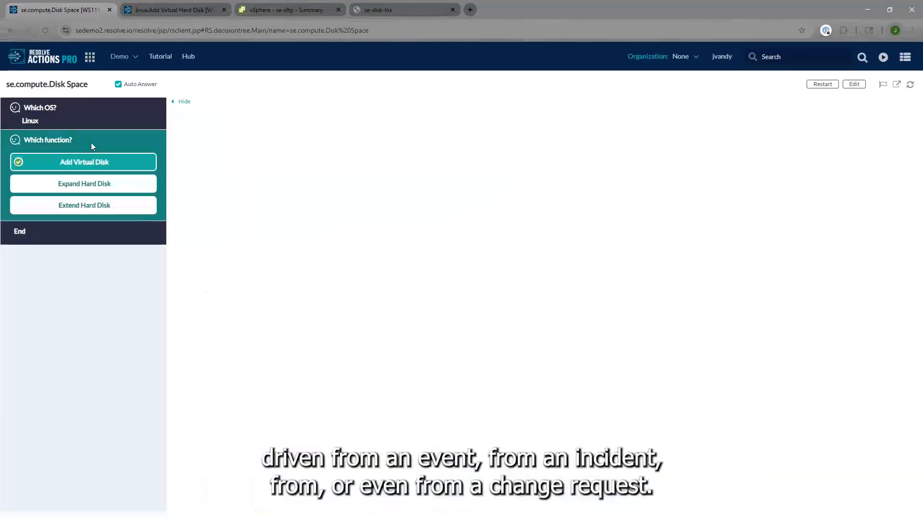
left_click(85, 185)
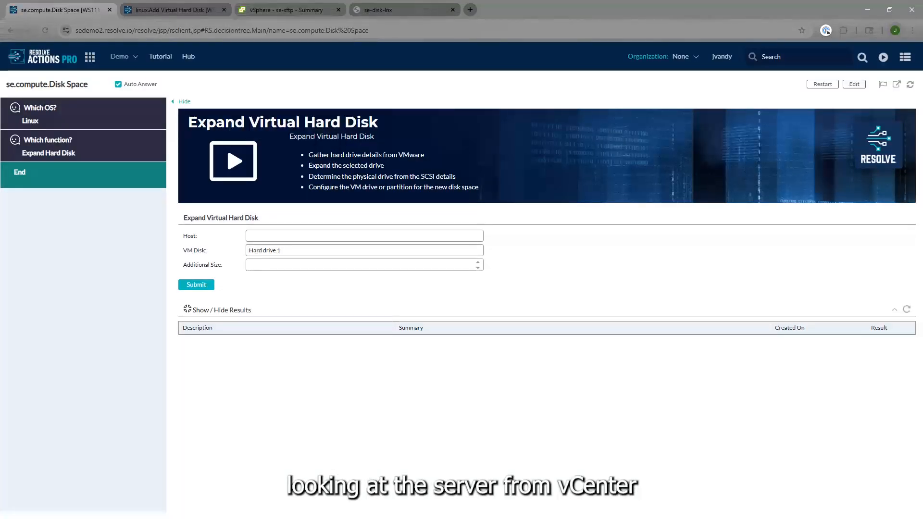
Select the se-disk-lnx VM in vSphere and open its edit settings to view the hard disks, then close them
left_click(296, 9)
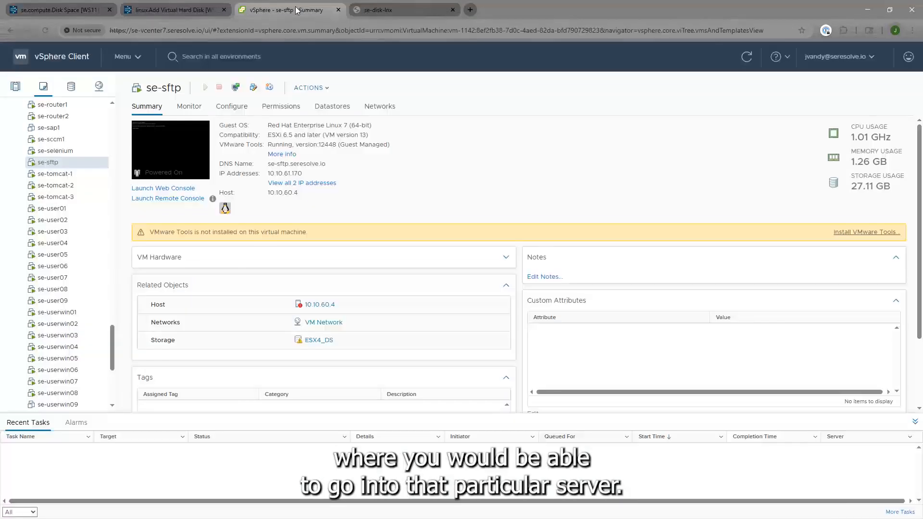
scroll(48, 185, "up", 10)
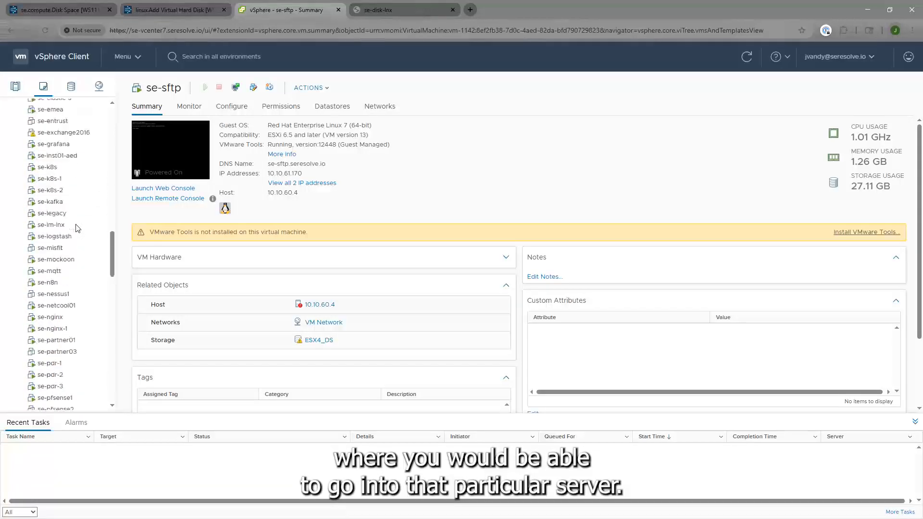
scroll(75, 269, "up", 5)
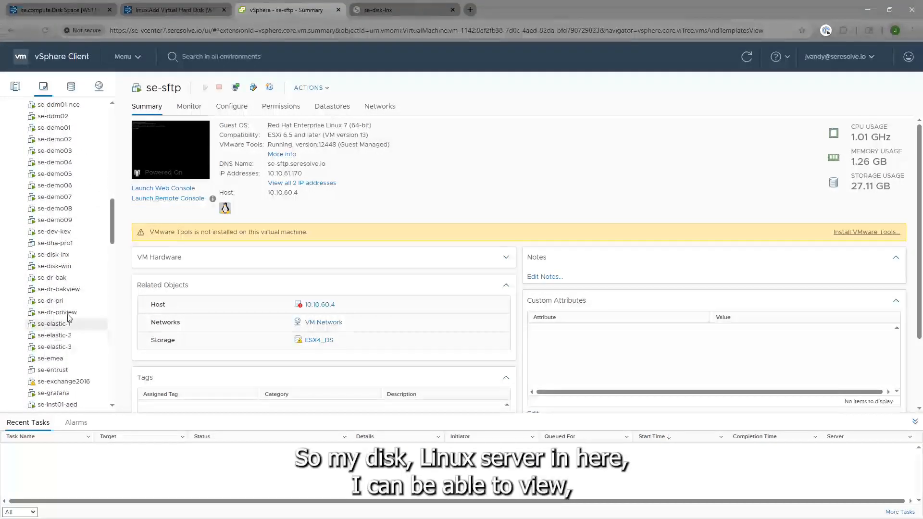
left_click(69, 258)
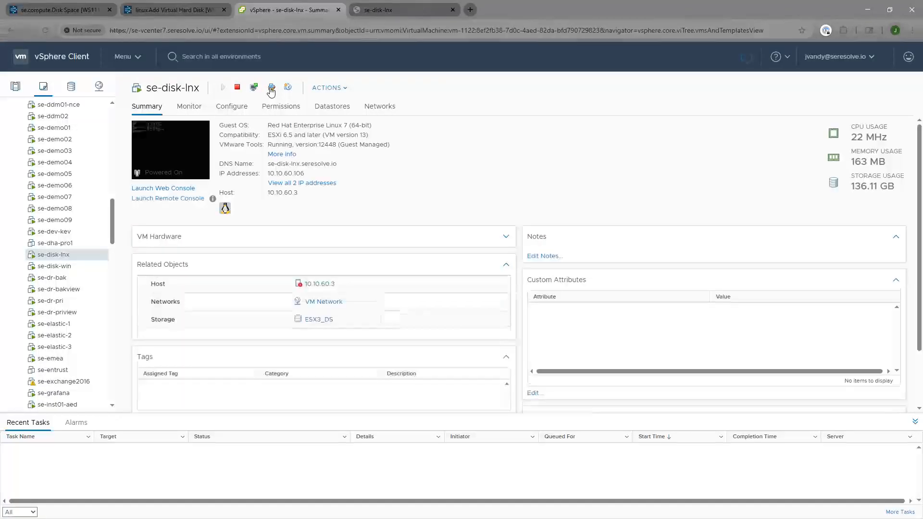
left_click(271, 88)
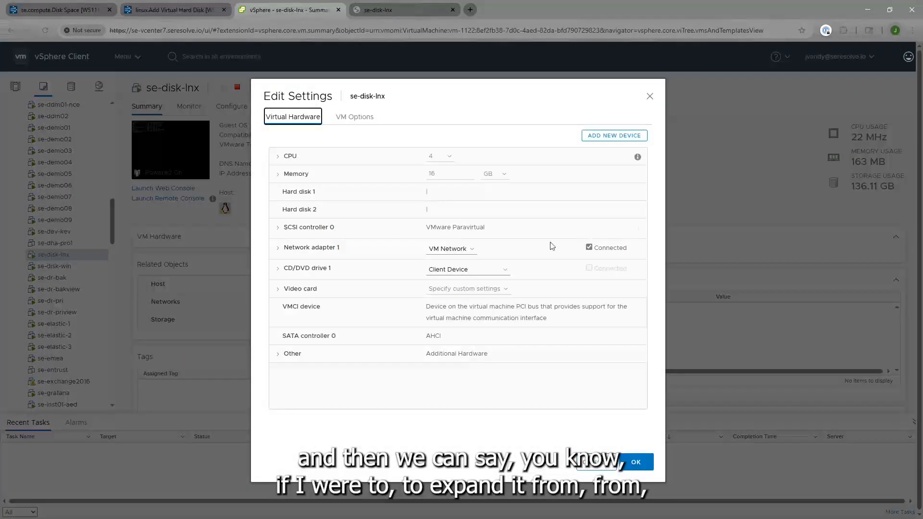
left_click(650, 96)
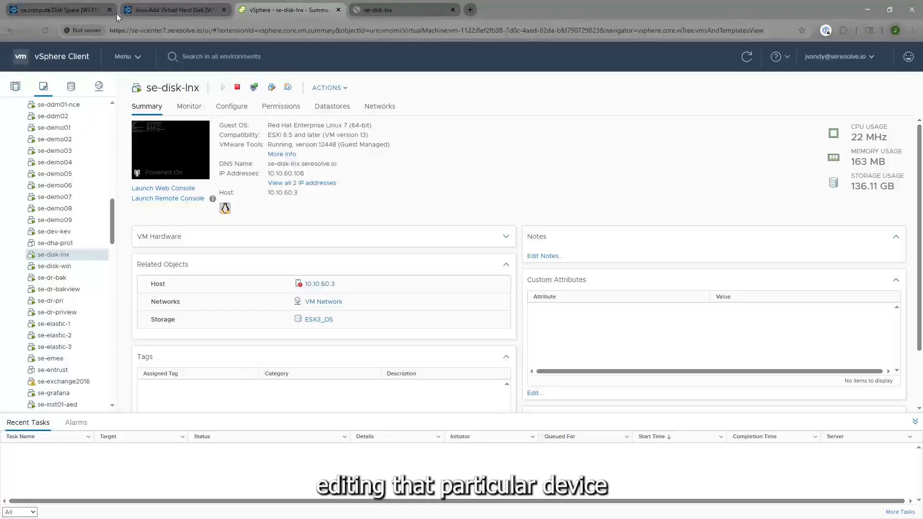
Change the decision tree's function choice to Extend Hard Disk
left_click(75, 8)
left_click(93, 178)
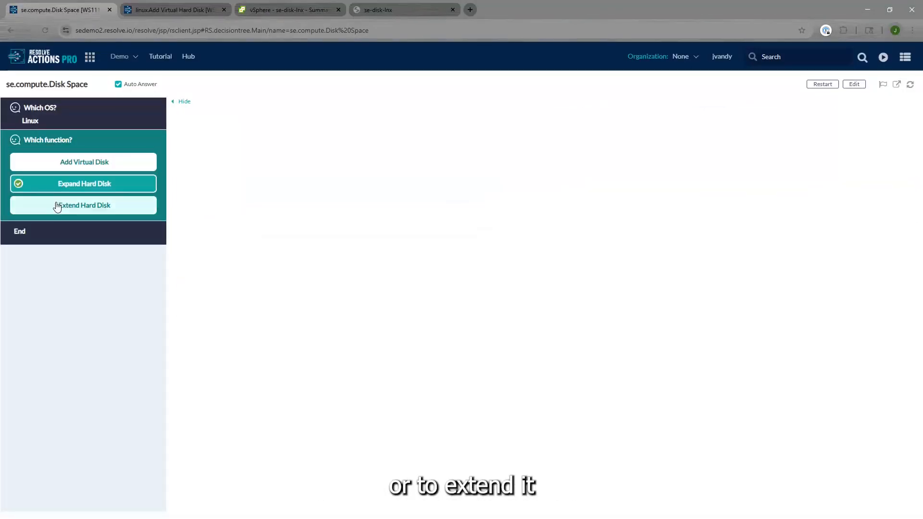
left_click(57, 207)
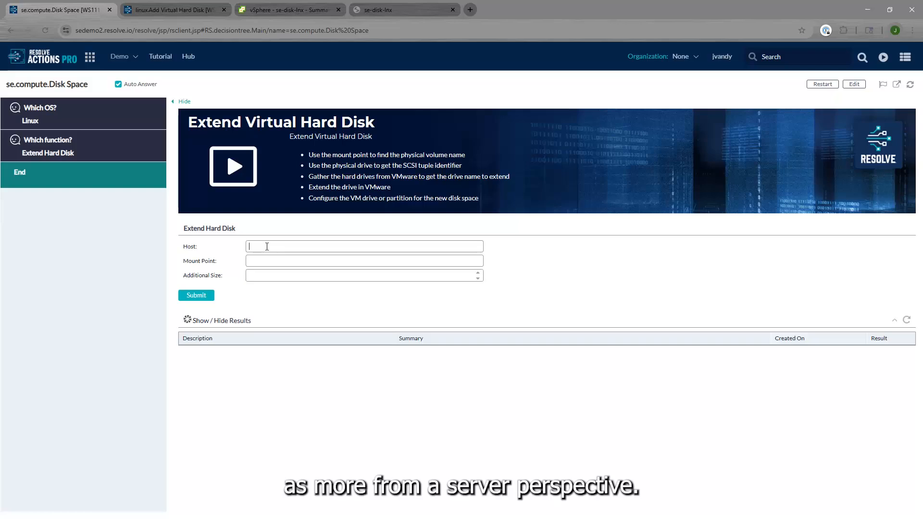
Enter host se-disk-lnx, mount point /apps and additional size 15 in the Extend Hard Disk form
type("sk")
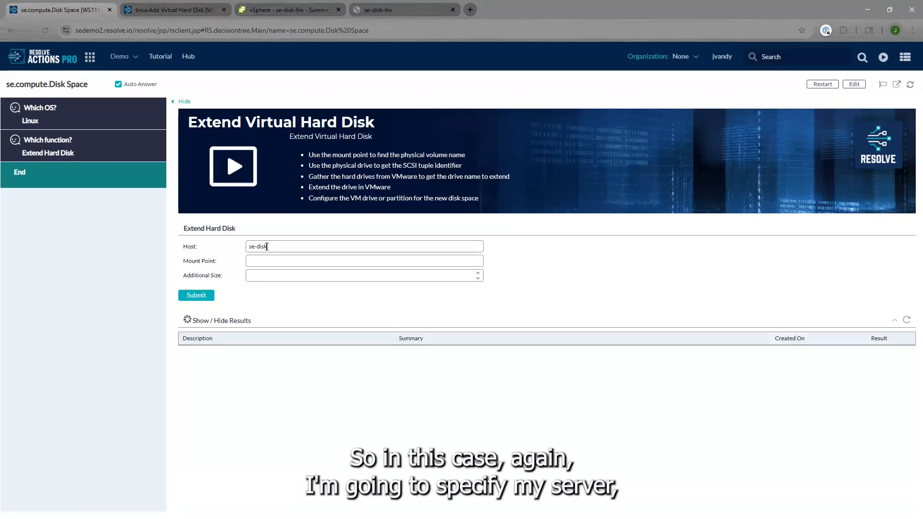
type("-lnx")
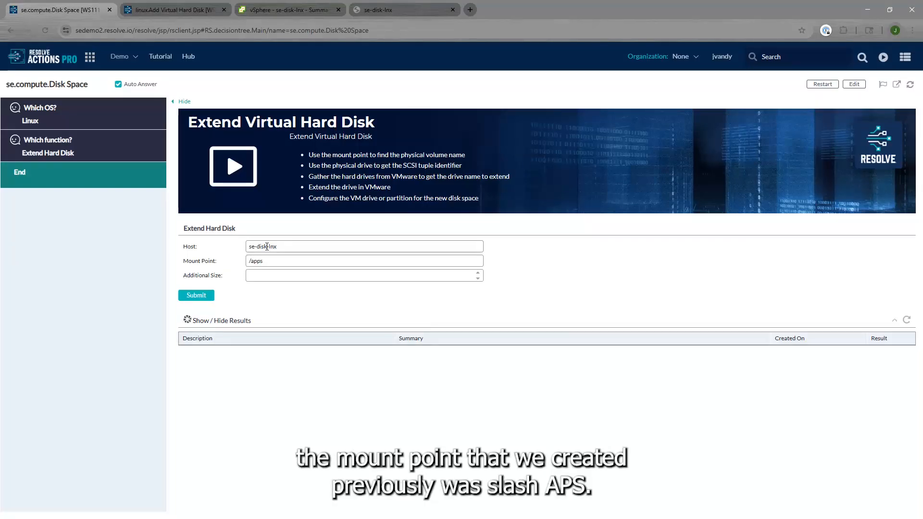
left_click(274, 275)
type("15")
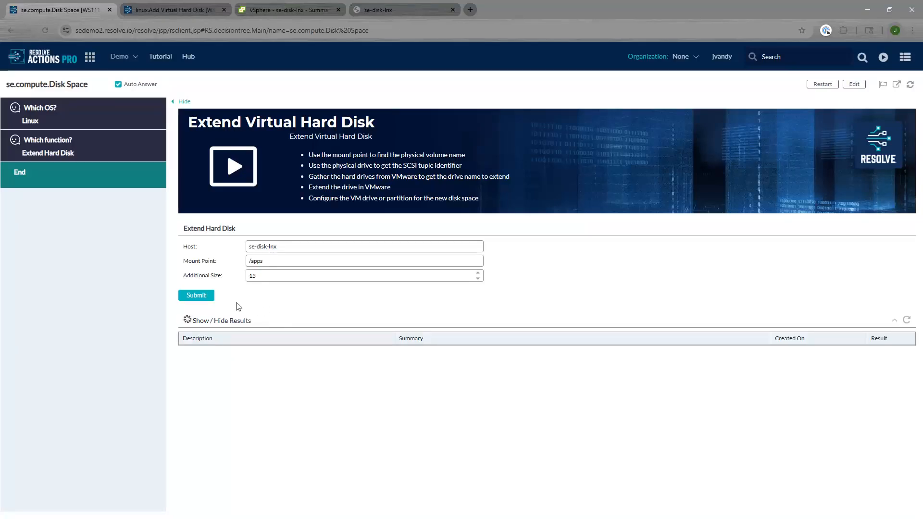
Submit the Extend Hard Disk form and open the linux.Extend Hard Disk page in a new tab
left_click(199, 295)
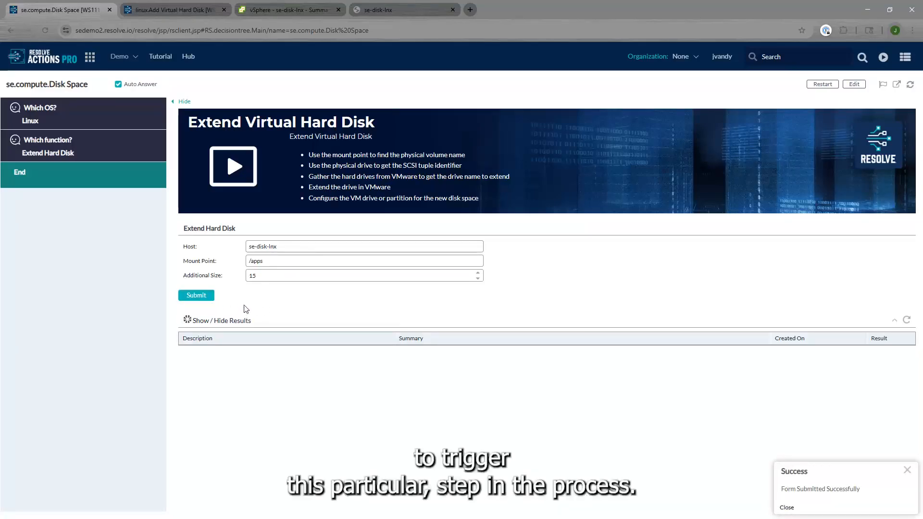
left_click(896, 86)
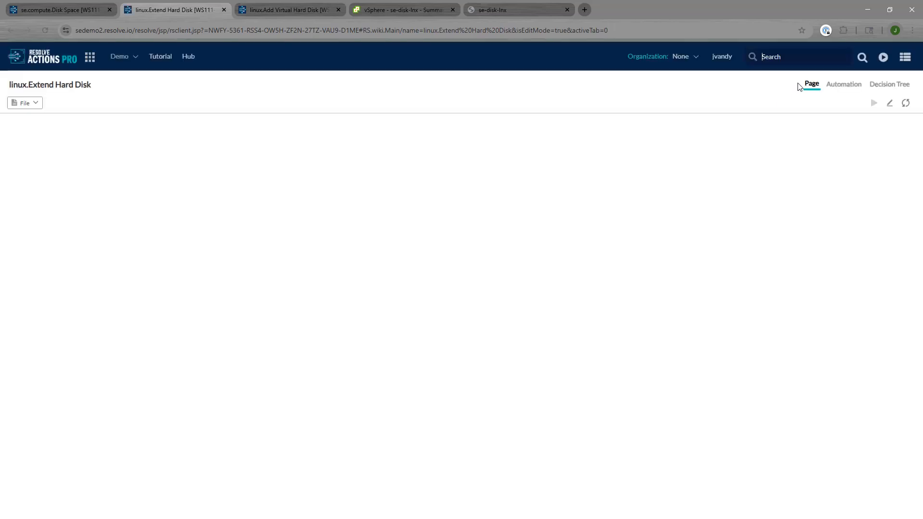
Open the Automation model of linux.Extend Hard Disk and pan to the start of its workflow
left_click(844, 85)
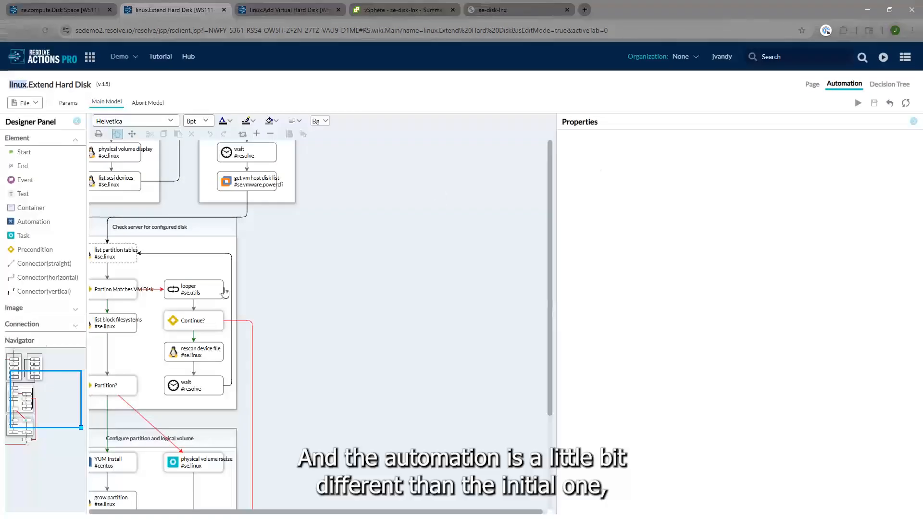
left_click_drag(36, 390, 30, 381)
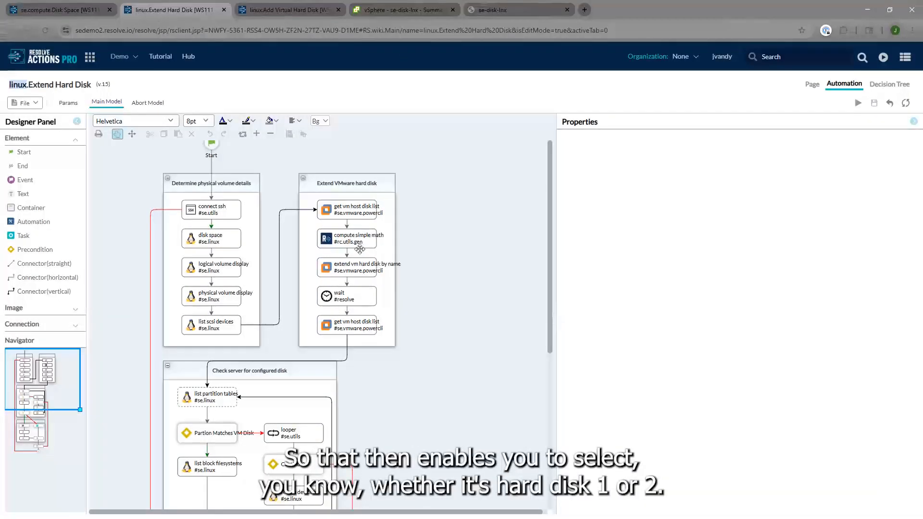
Open the se-disk-lnx VM's edit settings in vSphere to inspect its hard disks, then close the dialog
left_click(413, 12)
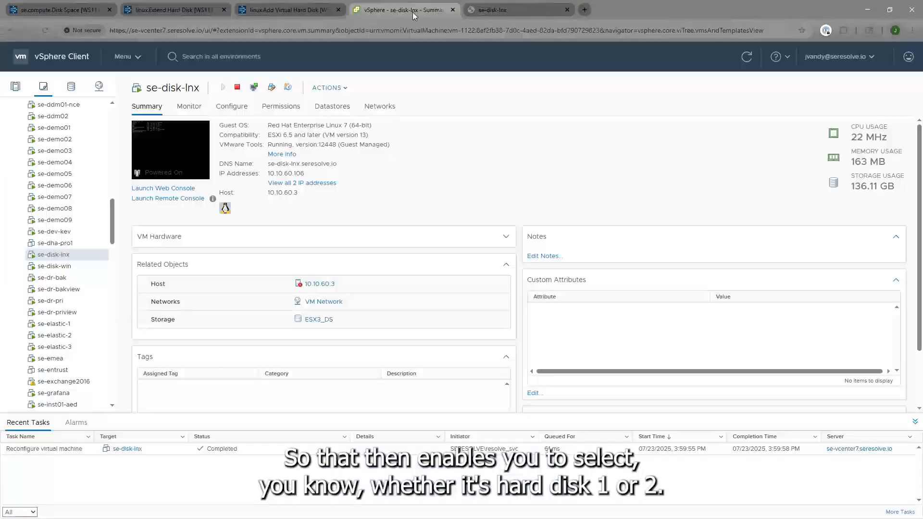
left_click(272, 89)
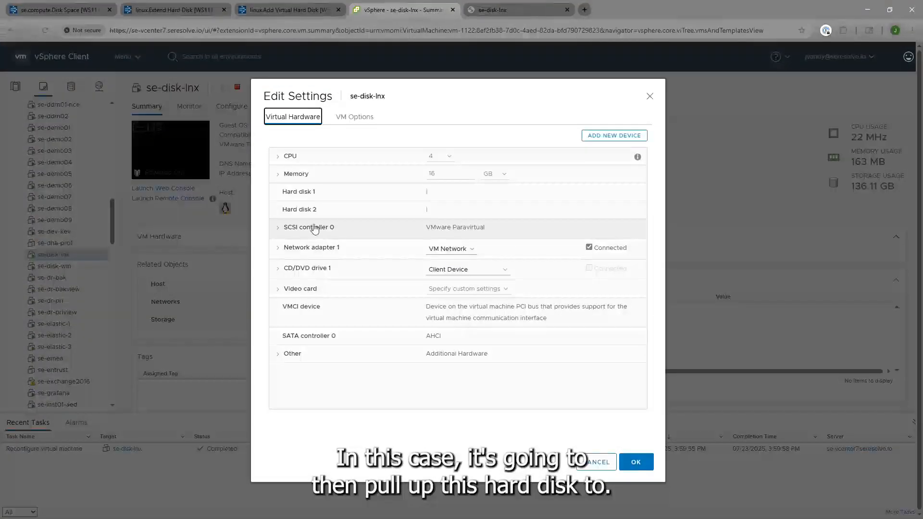
left_click(649, 97)
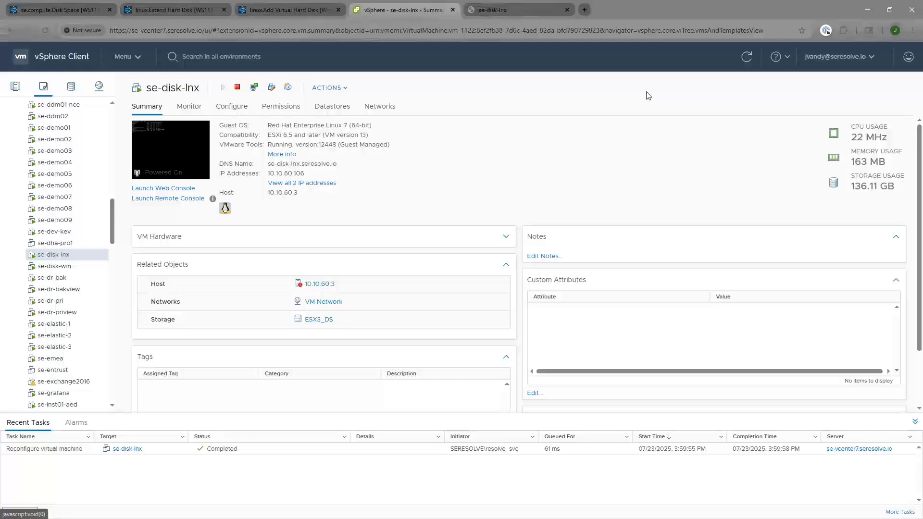
Review the Extend Hard Disk execution results on the se.compute.Disk Space decision tree page
left_click(83, 12)
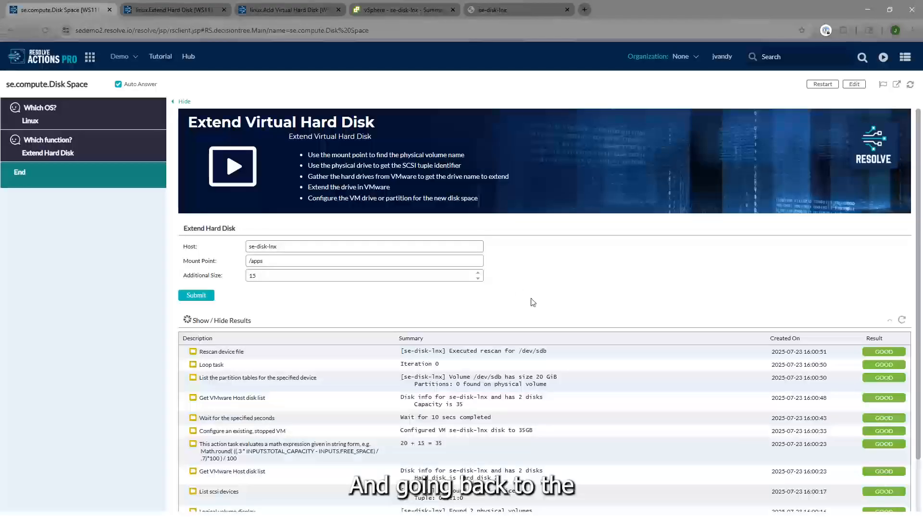
scroll(534, 301, "down", 1)
scroll(541, 303, "down", 1)
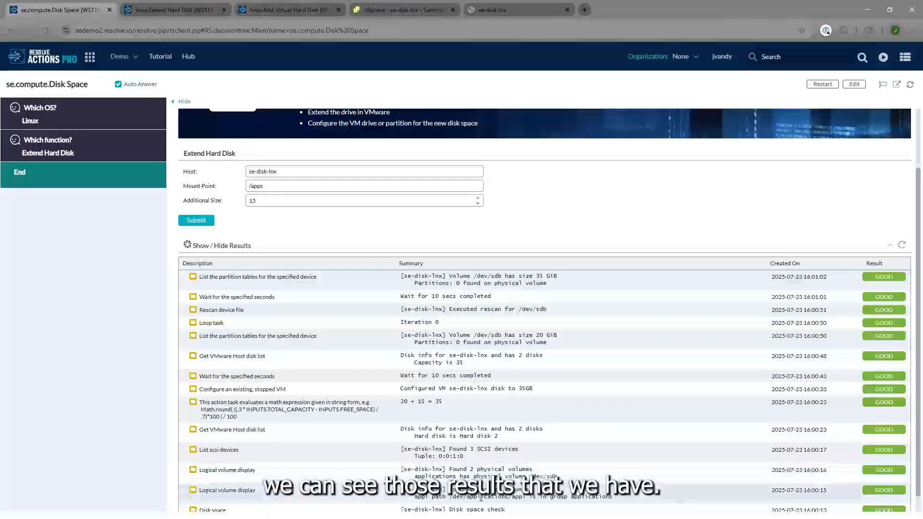
scroll(544, 313, "down", 1)
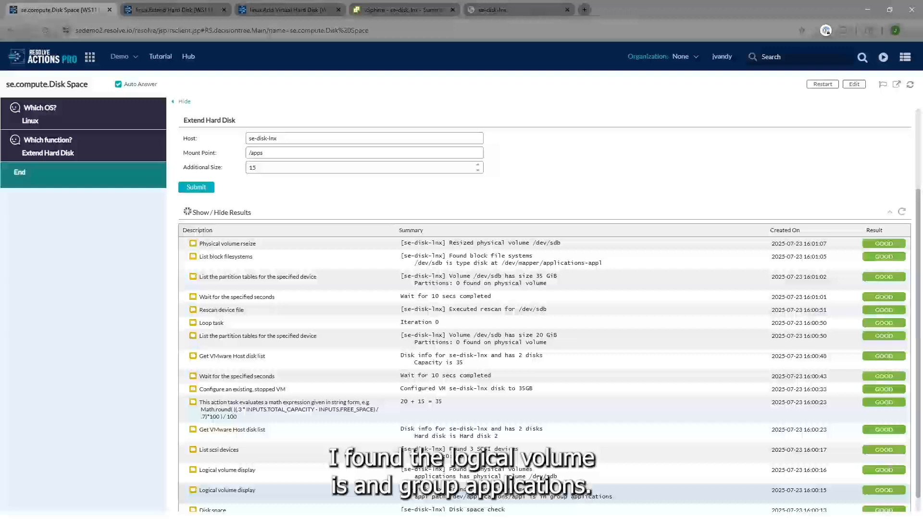
scroll(551, 497, "down", 1)
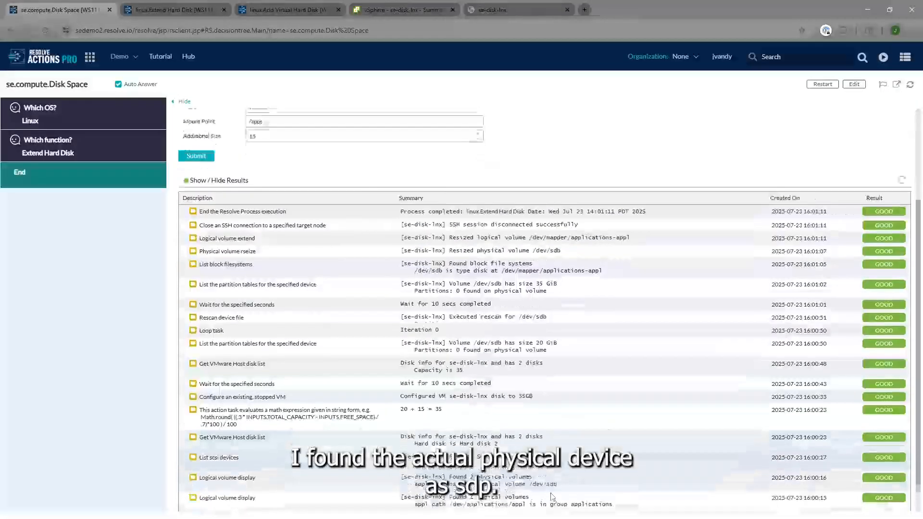
scroll(552, 497, "down", 1)
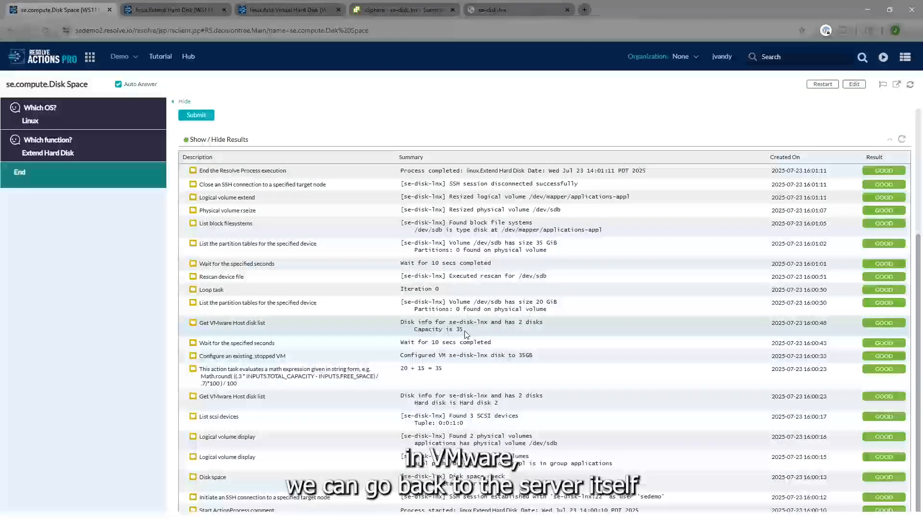
scroll(466, 334, "up", 1)
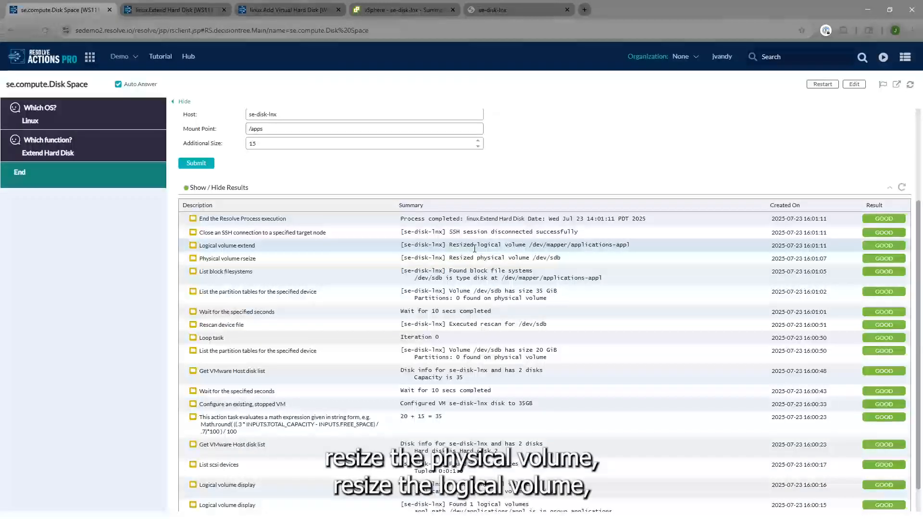
Rerun df -h in the se-disk-lnx web console, then return to the decision tree page's form
left_click(500, 13)
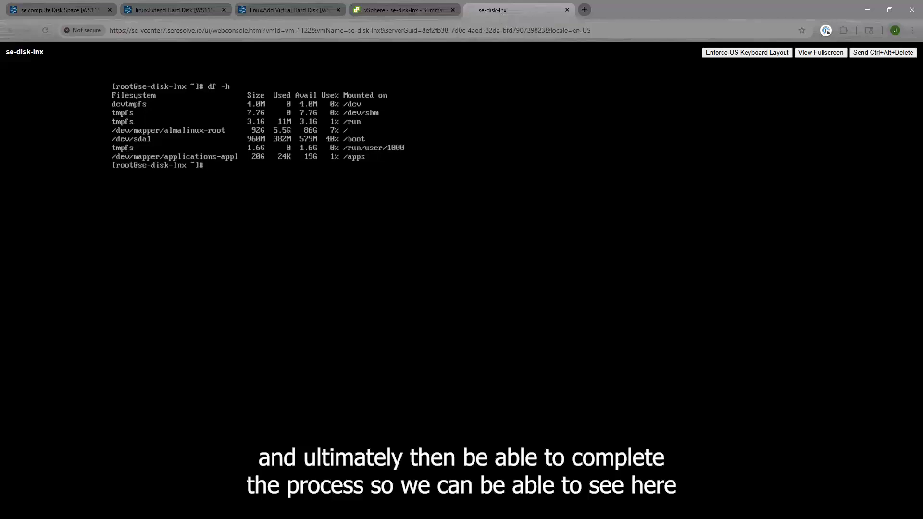
key("Up")
key("Return")
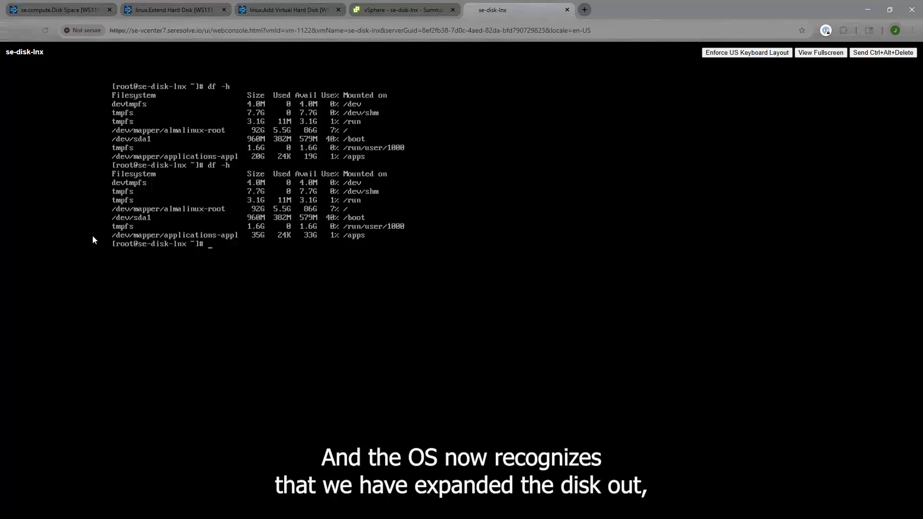
left_click(79, 13)
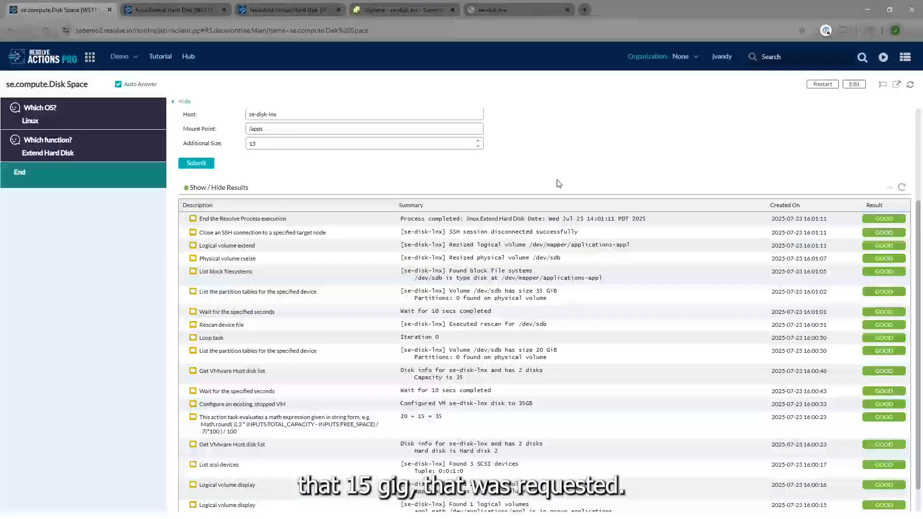
scroll(557, 188, "up", 3)
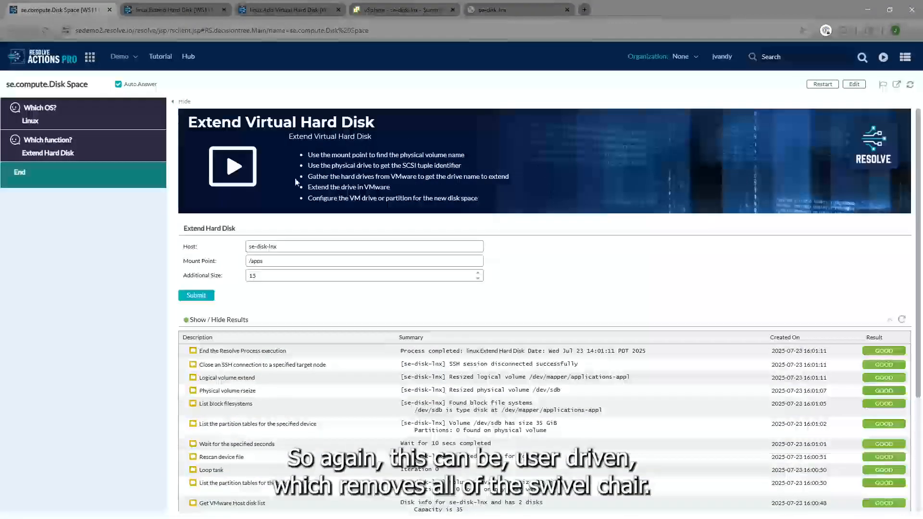